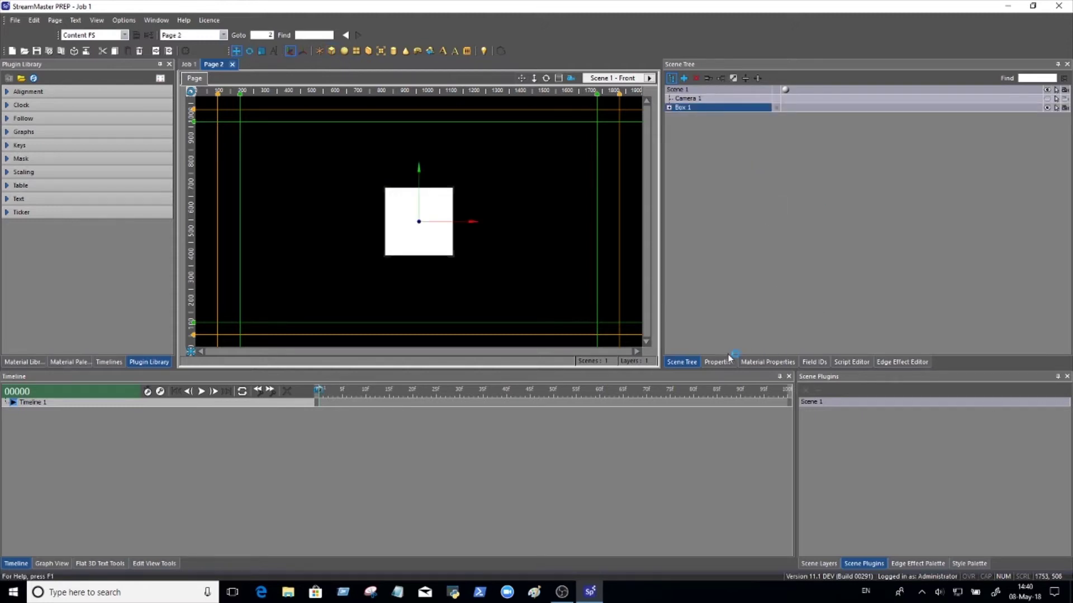
Set the origin of Box 1 to Bottom in its properties.
double_click(690, 109)
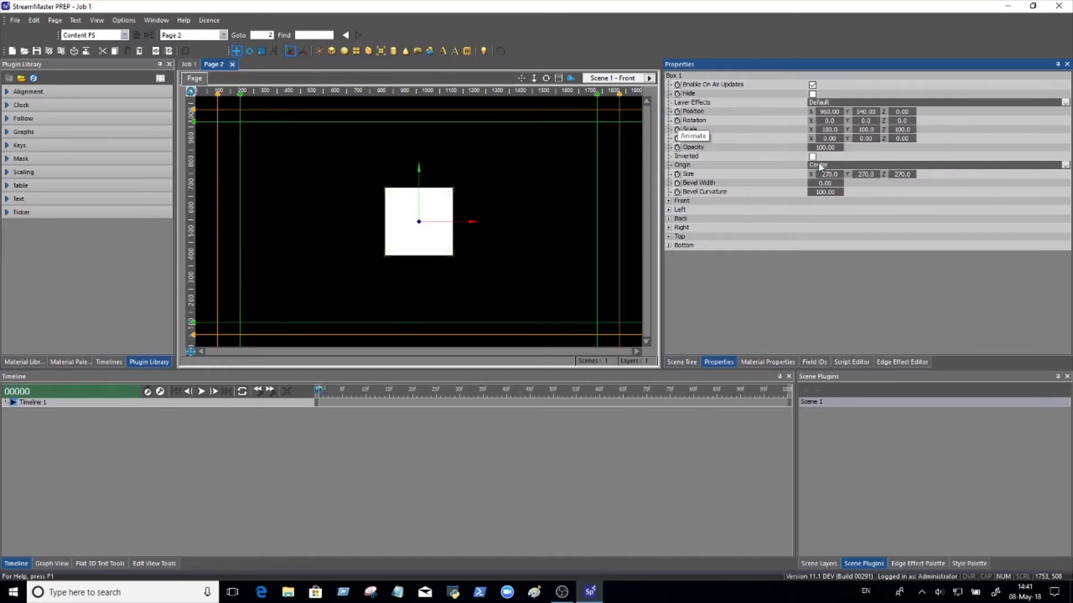
left_click(819, 168)
left_click(819, 167)
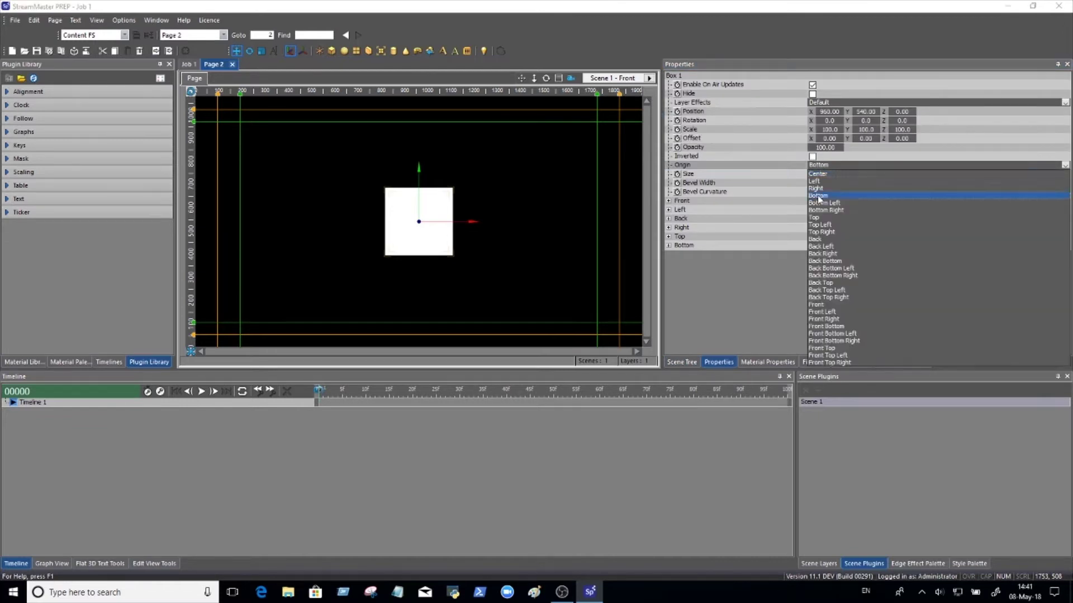
left_click(818, 196)
Resize Box 1 into a tall bar with size X 119, Y 492 and Z 119.
left_click(824, 175)
left_click_drag(823, 174, 751, 169)
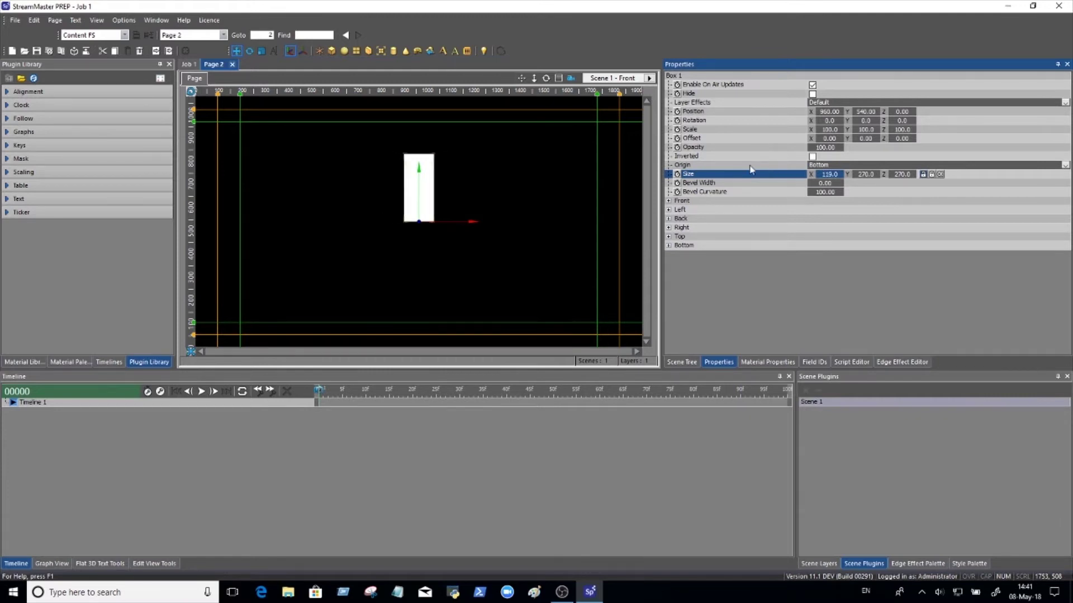
left_click(905, 174)
type("119")
key("Return")
left_click_drag(880, 173, 985, 184)
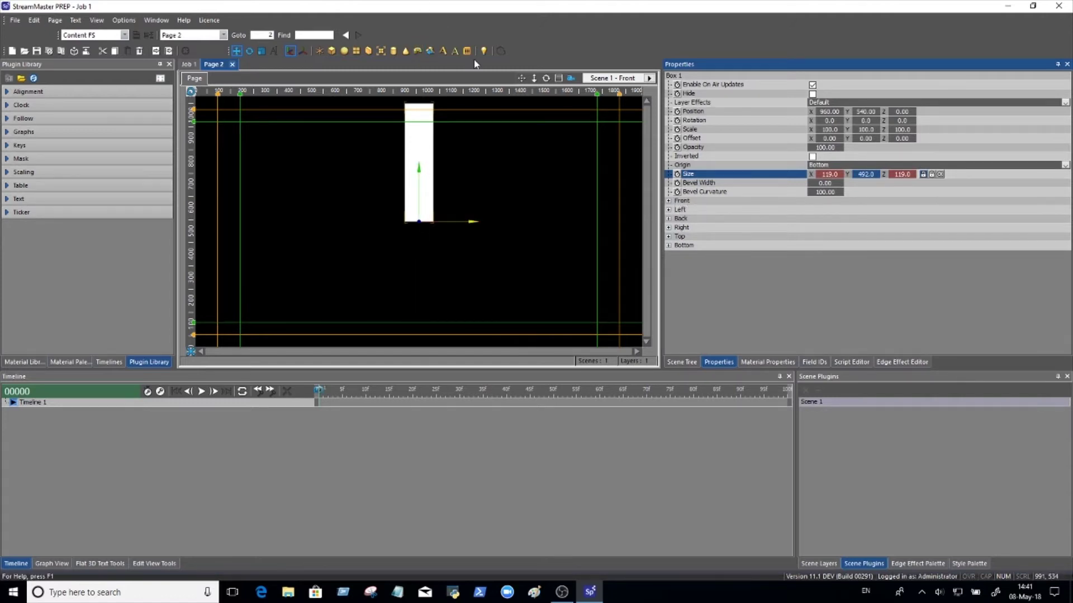
Add a group to the scene and nest Box 1 inside it.
left_click(319, 51)
left_click(692, 362)
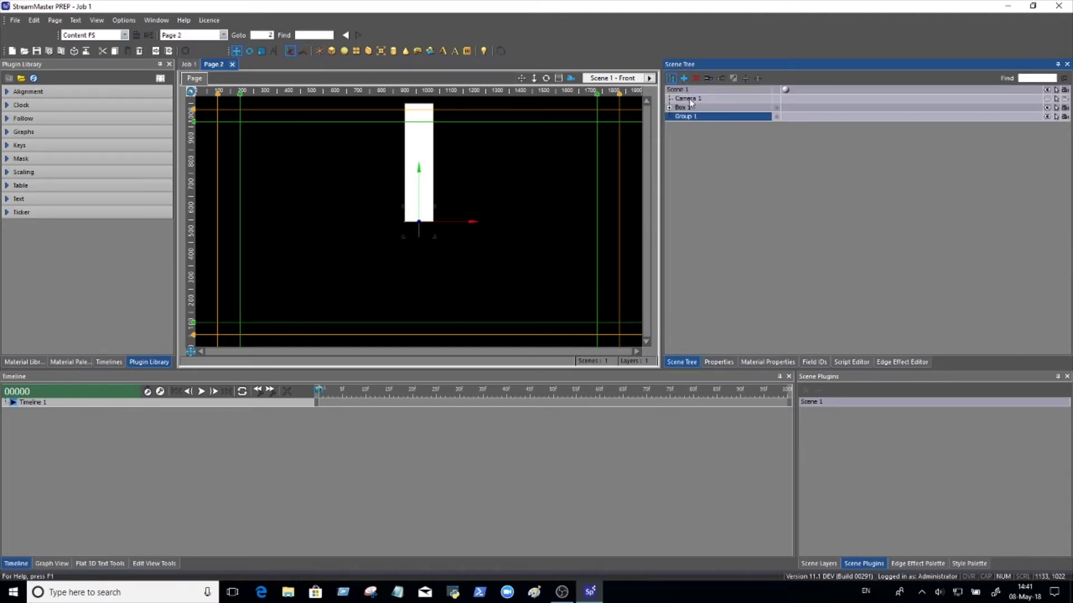
left_click_drag(691, 107, 692, 116)
Create a new material and set its diffuse colour to blue with RGB 0, 33, 255.
left_click(754, 363)
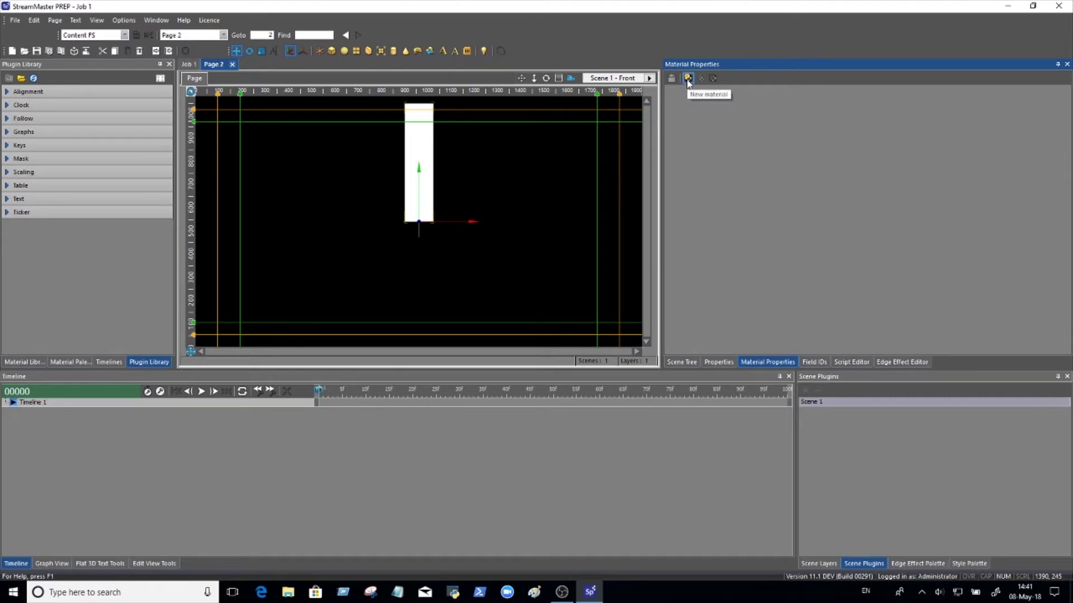
left_click(688, 79)
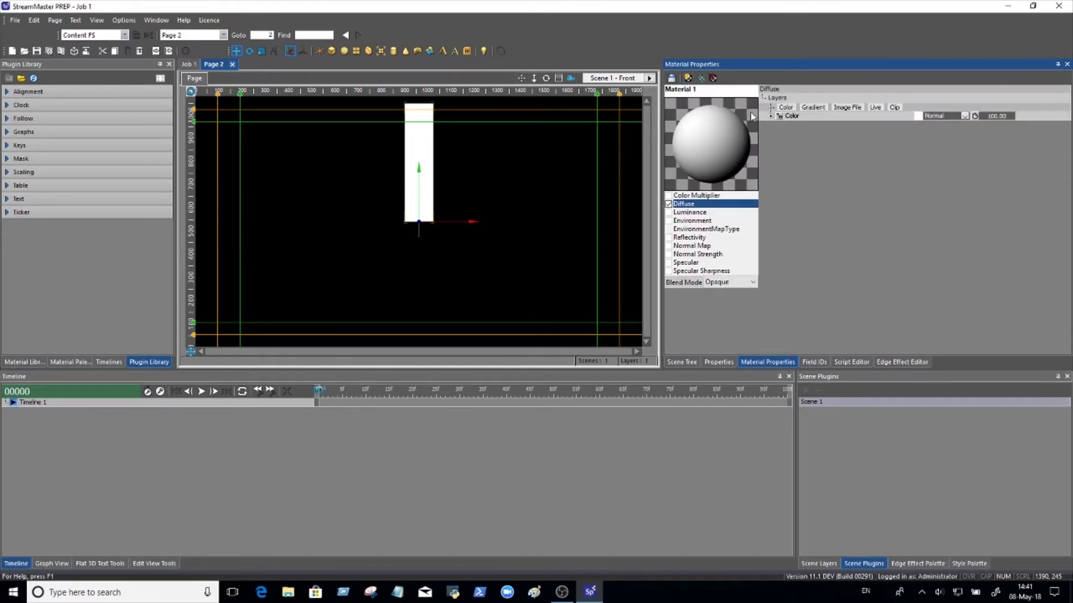
left_click(918, 116)
left_click_drag(489, 294, 486, 313)
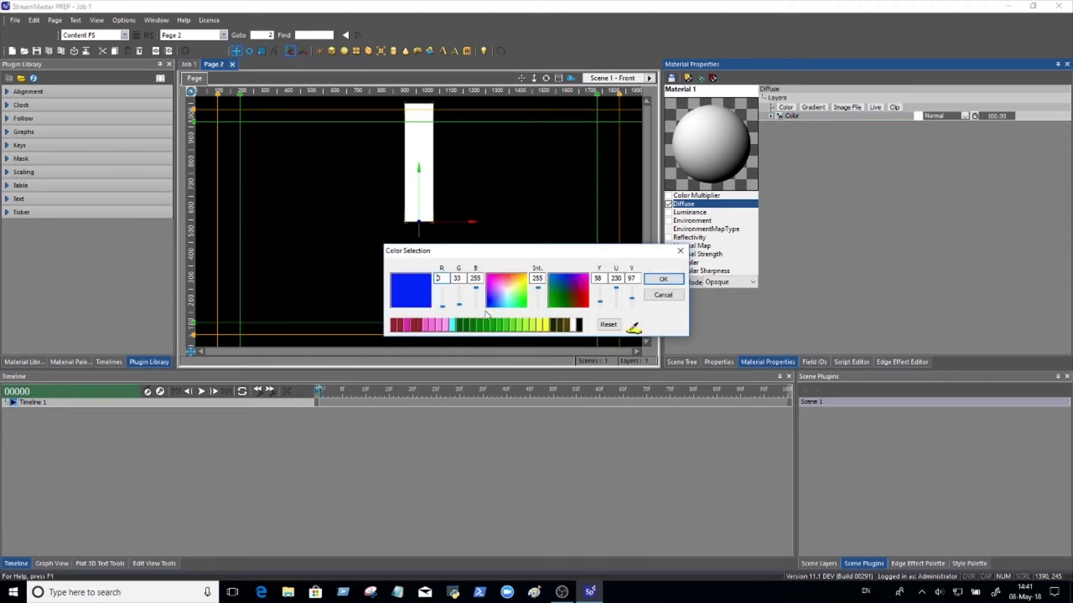
left_click(663, 279)
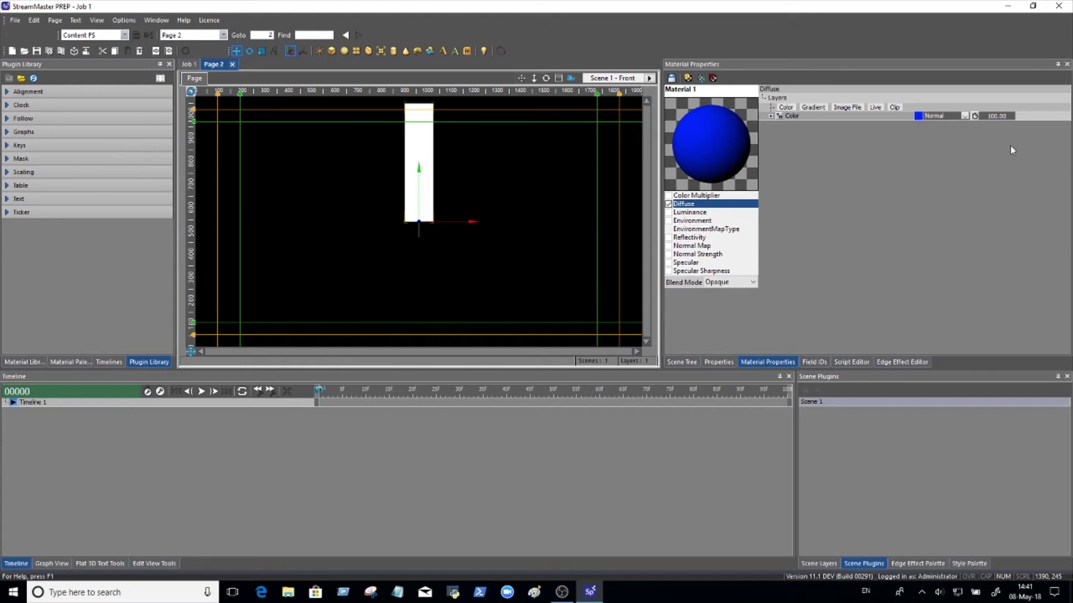
left_click(783, 117)
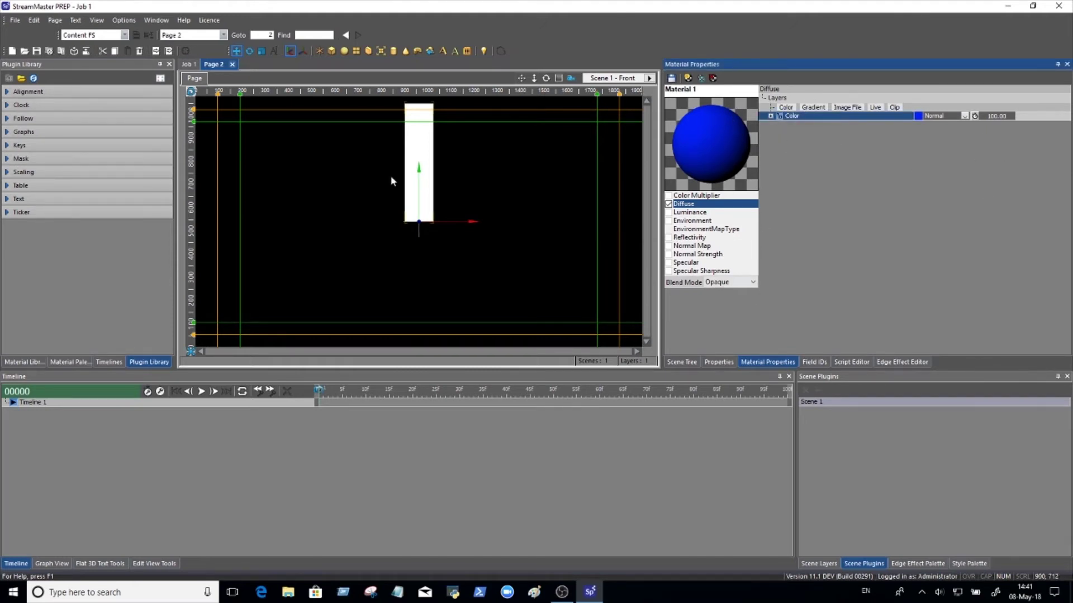
Add the image POTS AND PANS.tif from C:\Materials\Resources as the material's Environment layer and set the layer's opacity to 24.
left_click(699, 221)
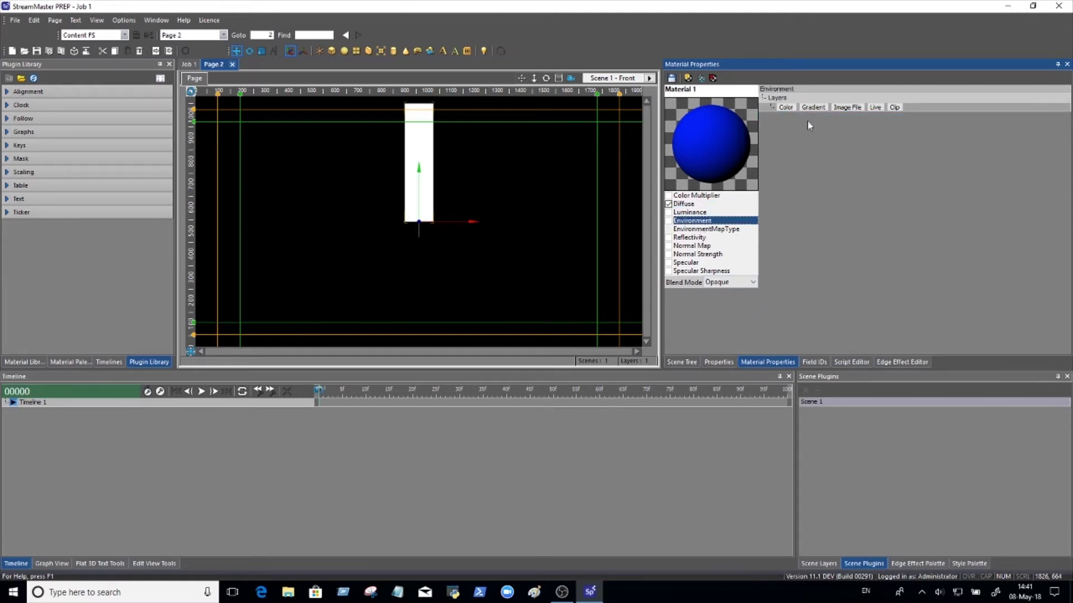
left_click(846, 107)
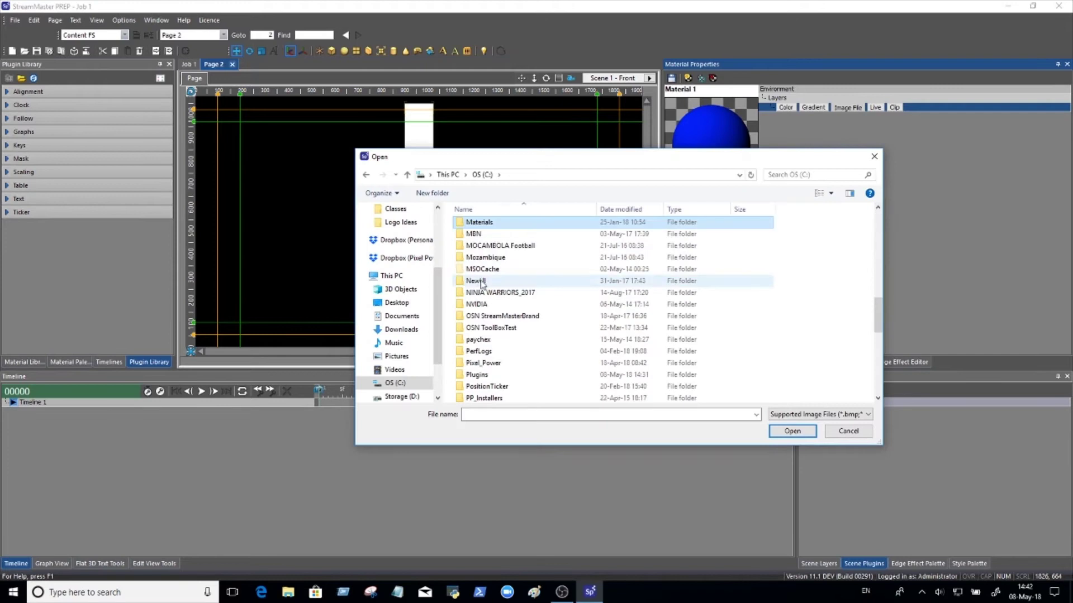
double_click(479, 223)
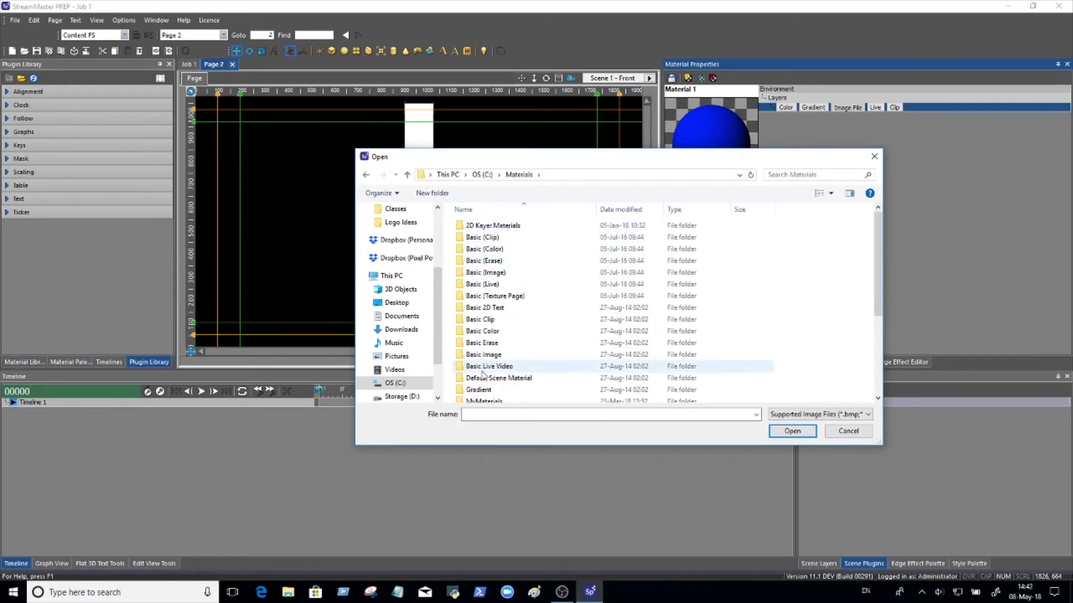
scroll(484, 368, "down", 4)
left_click(463, 281)
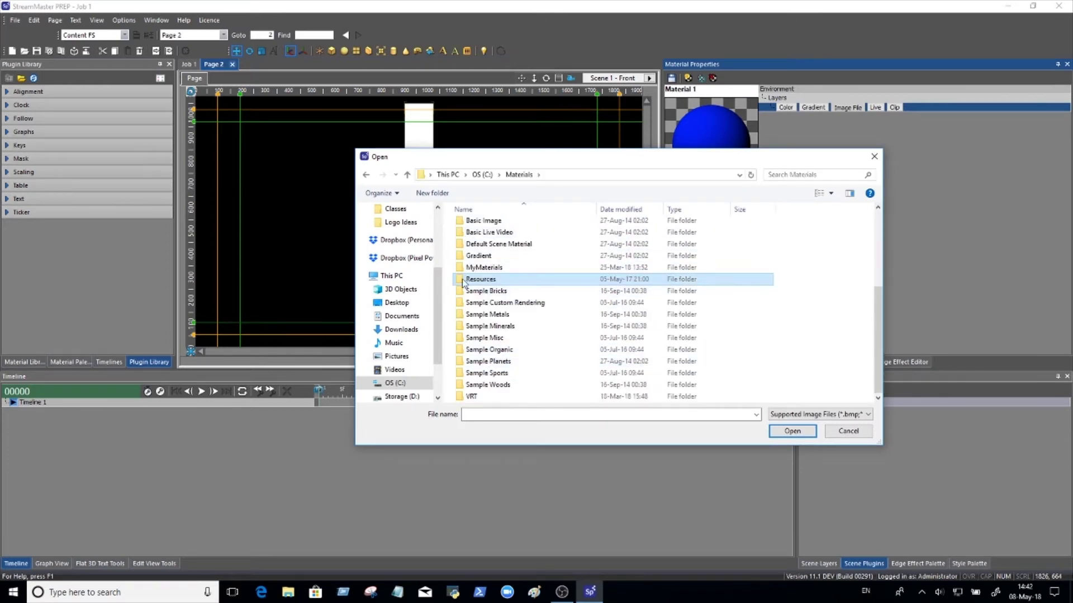
double_click(463, 281)
scroll(560, 313, "down", 5)
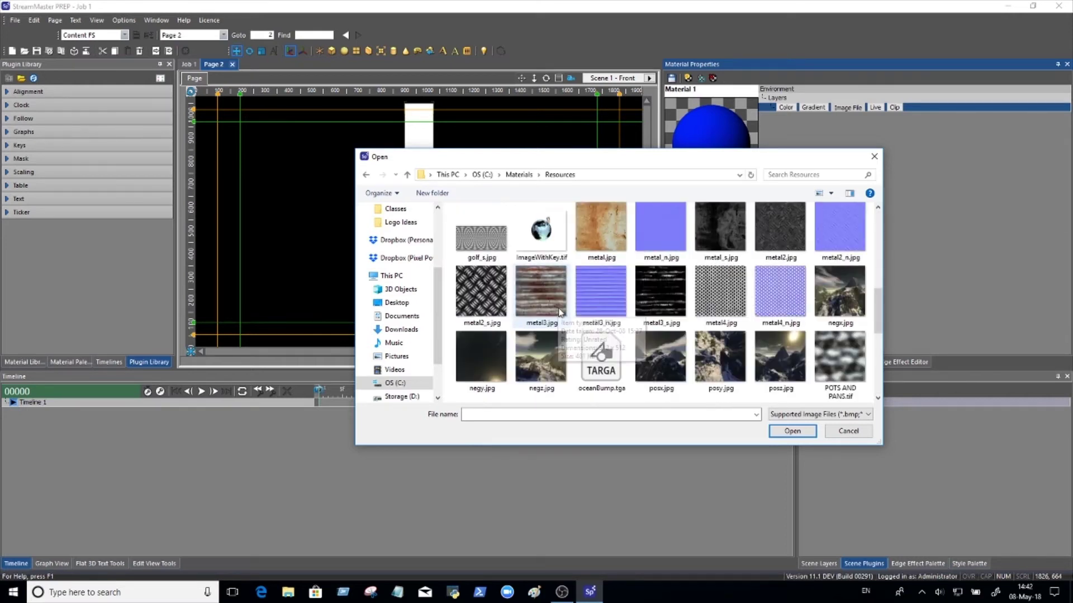
left_click(840, 357)
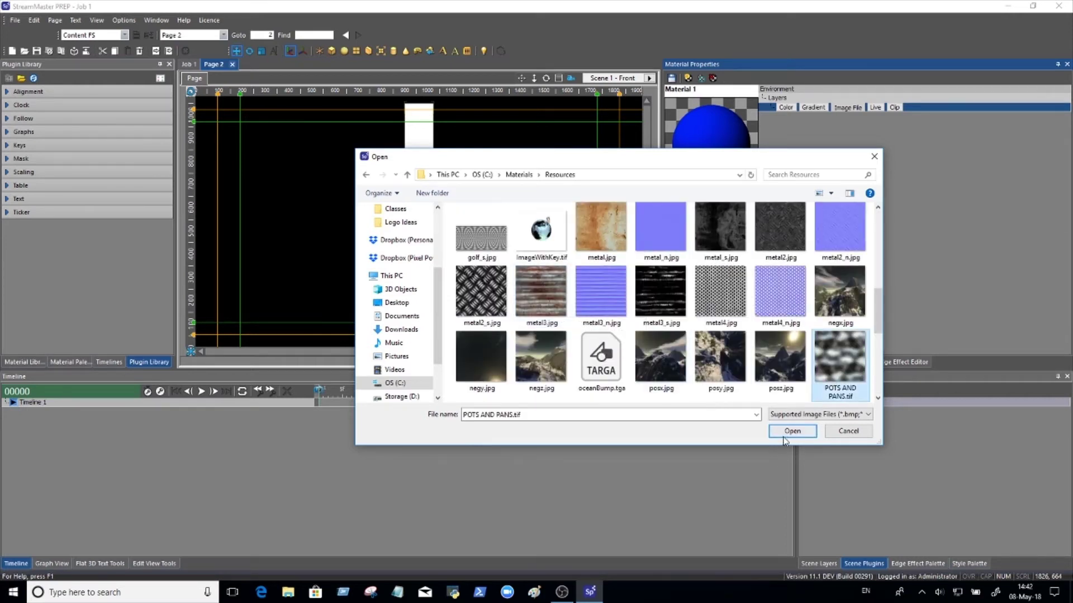
left_click(784, 435)
left_click_drag(1005, 116, 958, 119)
Set the material's blend mode to Transparent and apply the material to the box.
left_click(751, 282)
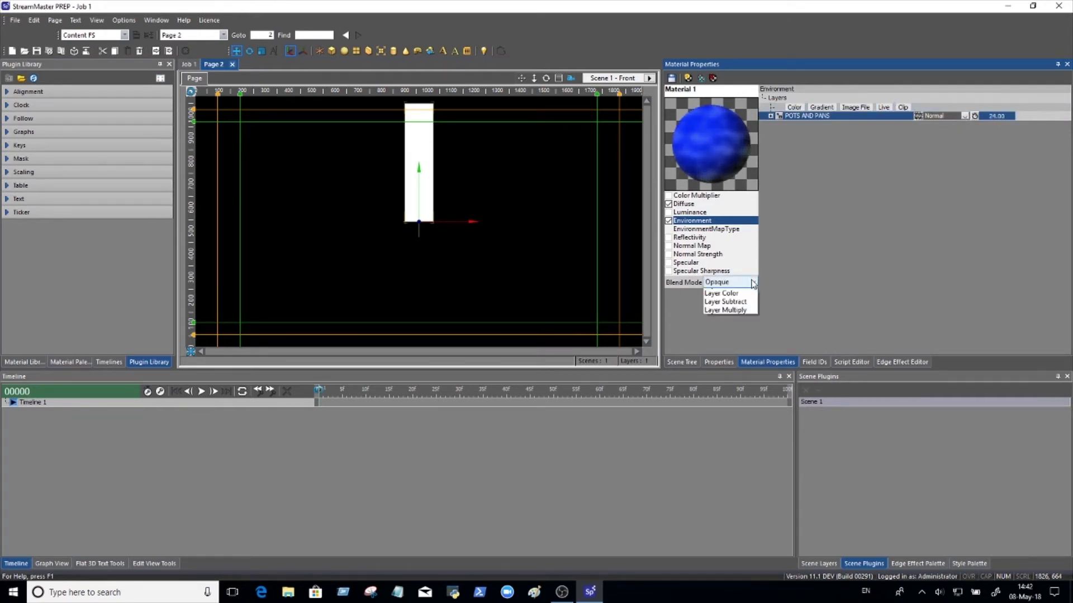
left_click(722, 299)
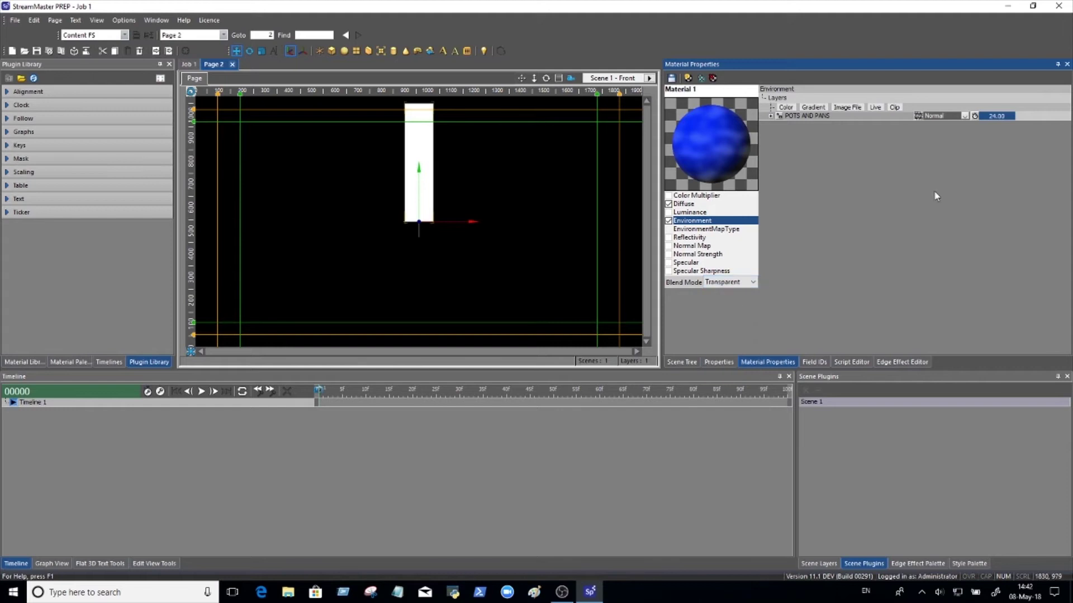
left_click_drag(685, 203, 415, 123)
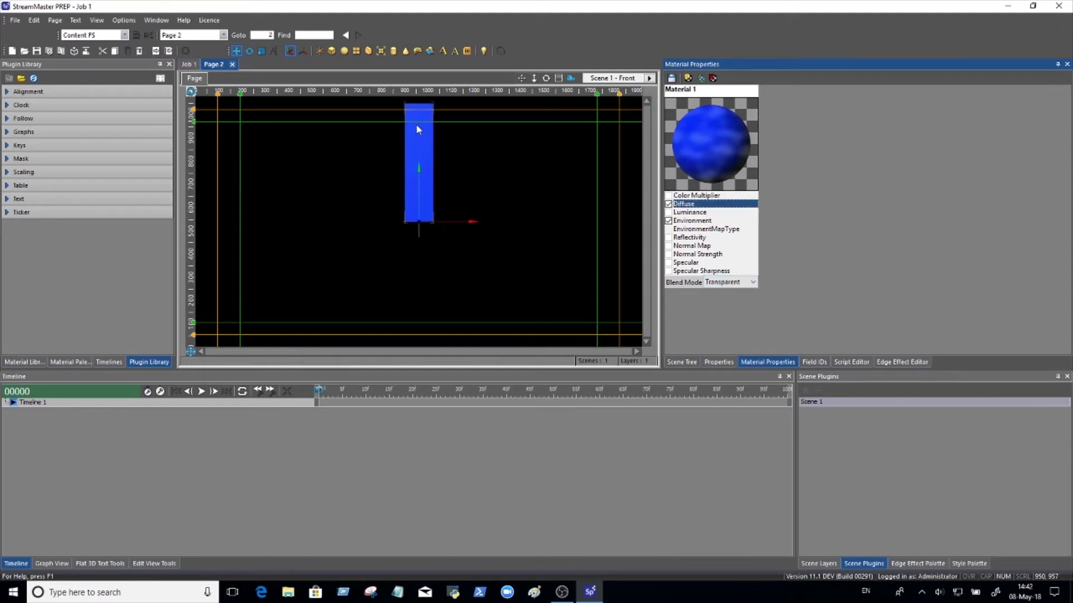
Enable the Diffuse Color material override in the properties of Box 1.
left_click(680, 362)
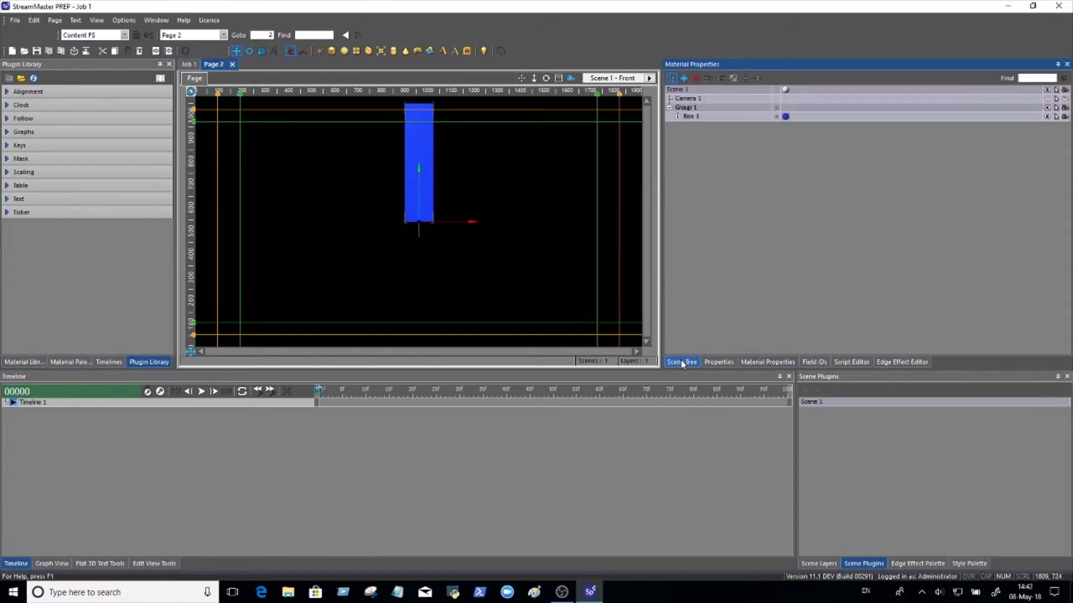
left_click(688, 118)
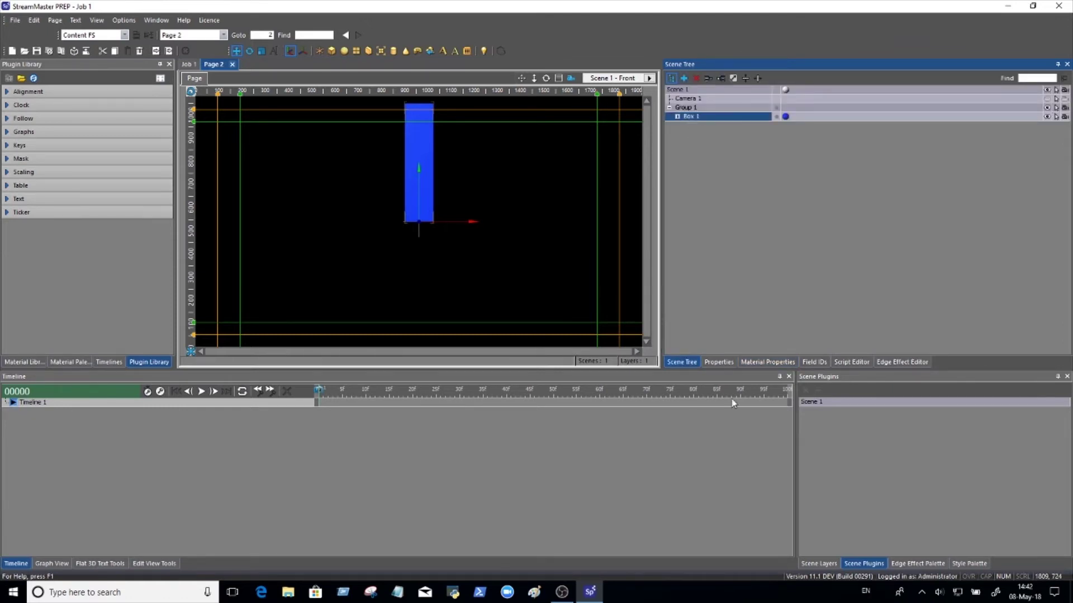
left_click(718, 362)
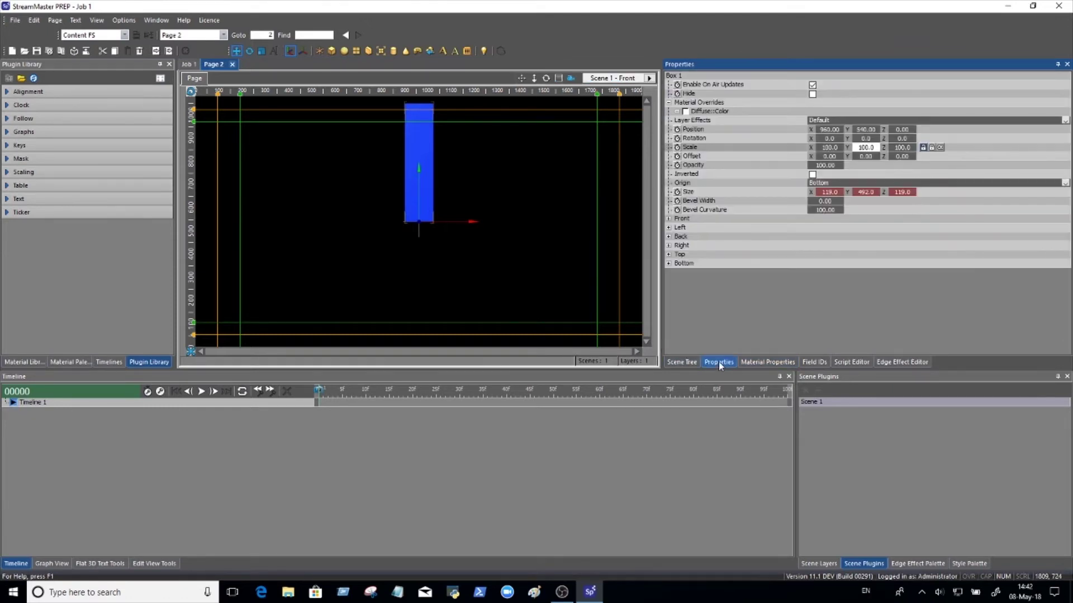
left_click(686, 111)
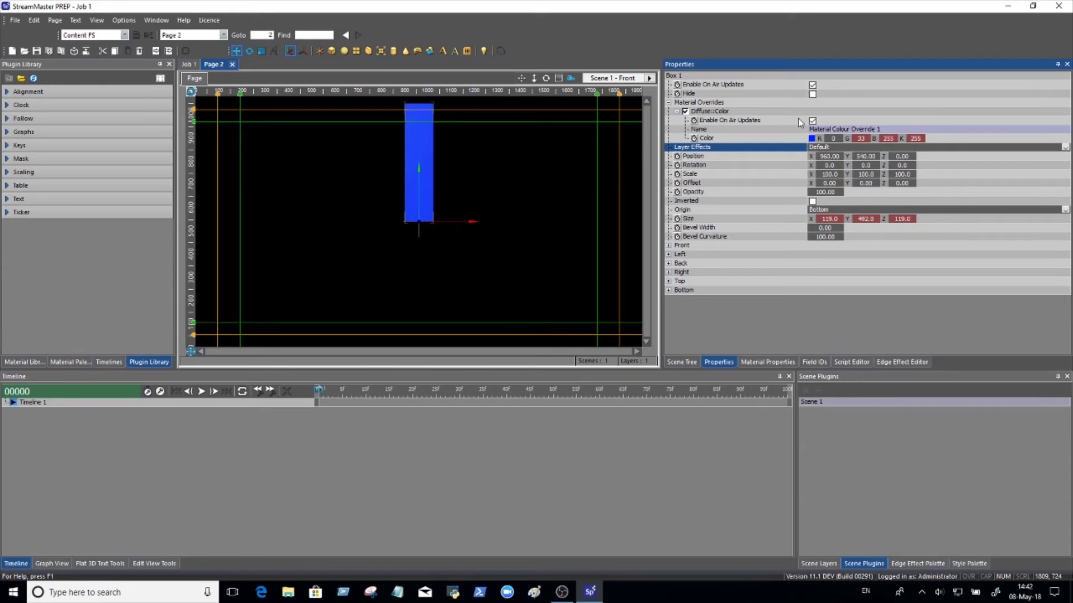
Apply the Bar Chart plugin from the Graphs category to Box 1.
left_click(681, 362)
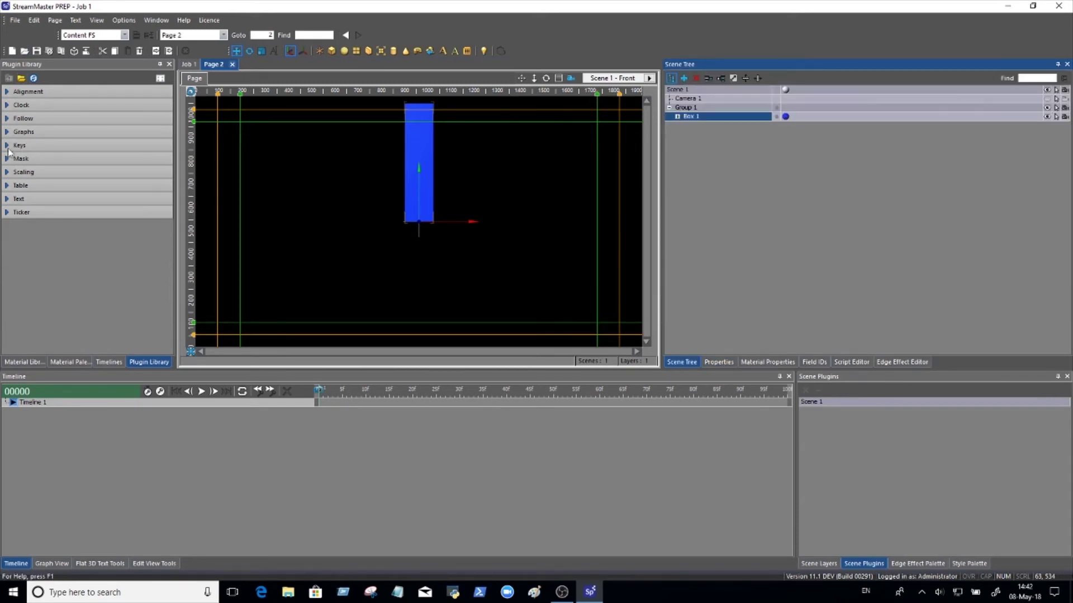
left_click(7, 132)
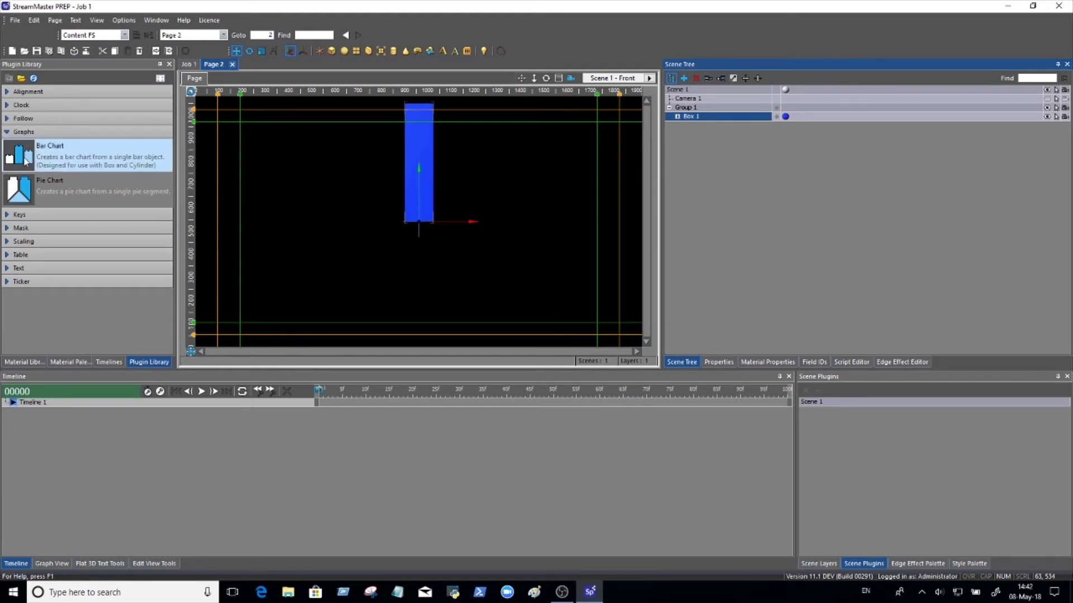
left_click_drag(24, 163, 694, 122)
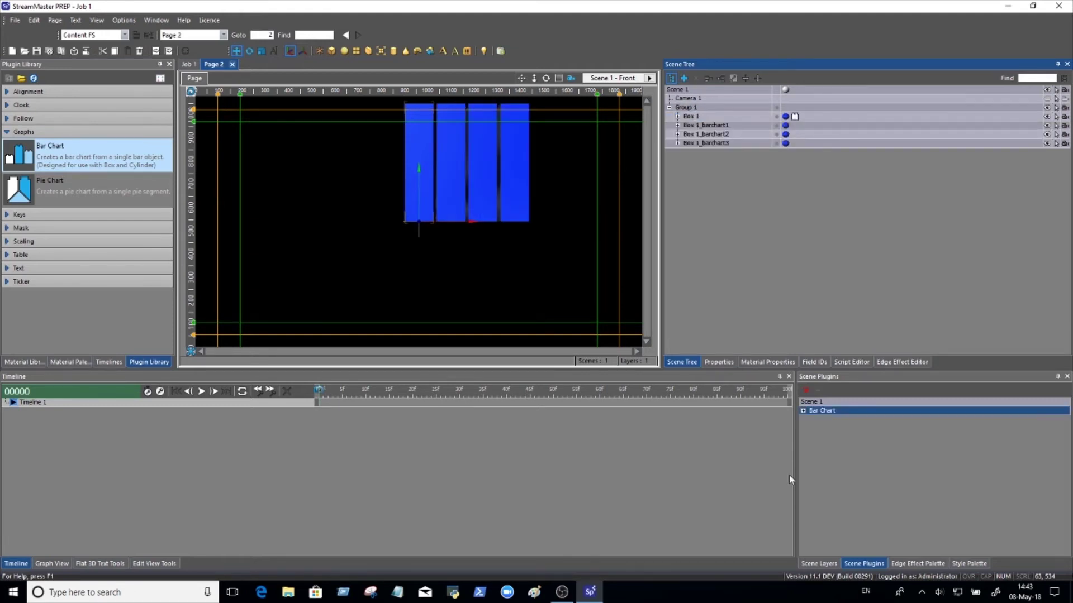
Set the Bar Chart plugin to 6 bars with a spacing of 56.50.
left_click(795, 117)
left_click(719, 363)
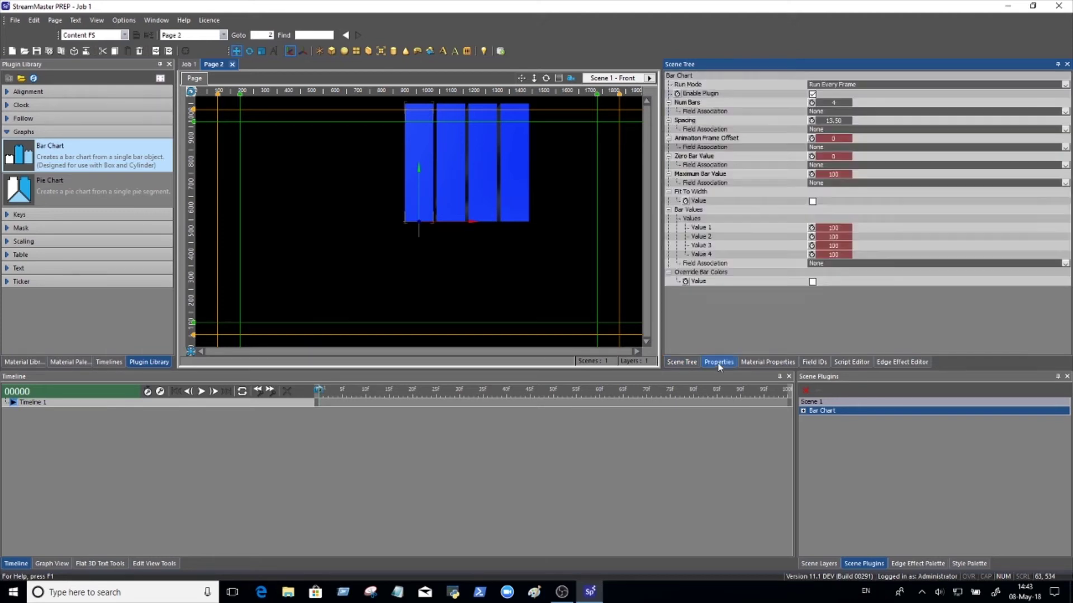
left_click(837, 105)
left_click(836, 104)
type("6")
key("Return")
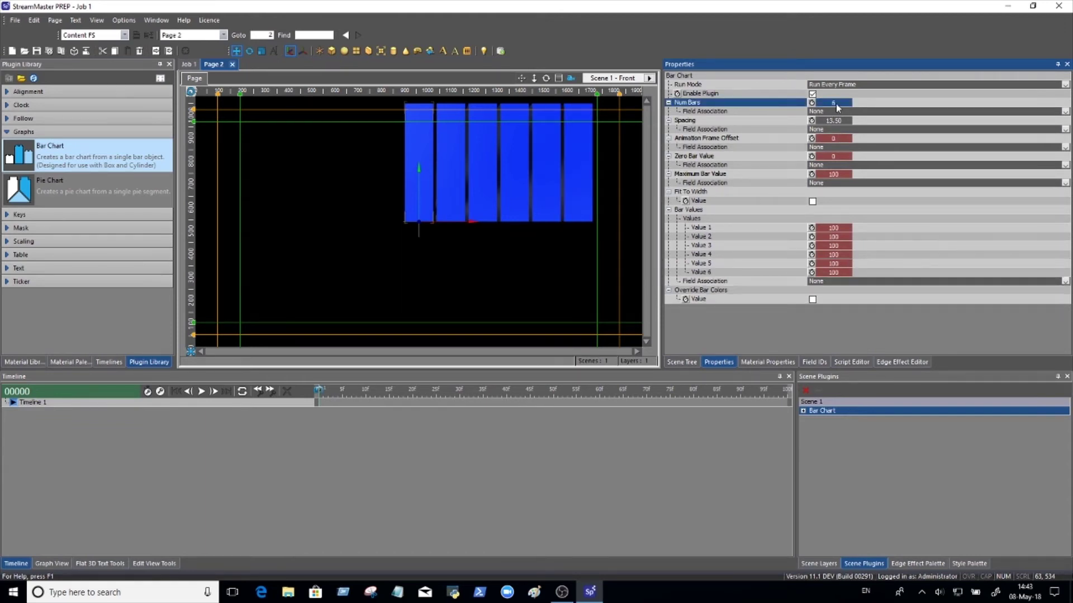
left_click_drag(837, 121, 860, 121)
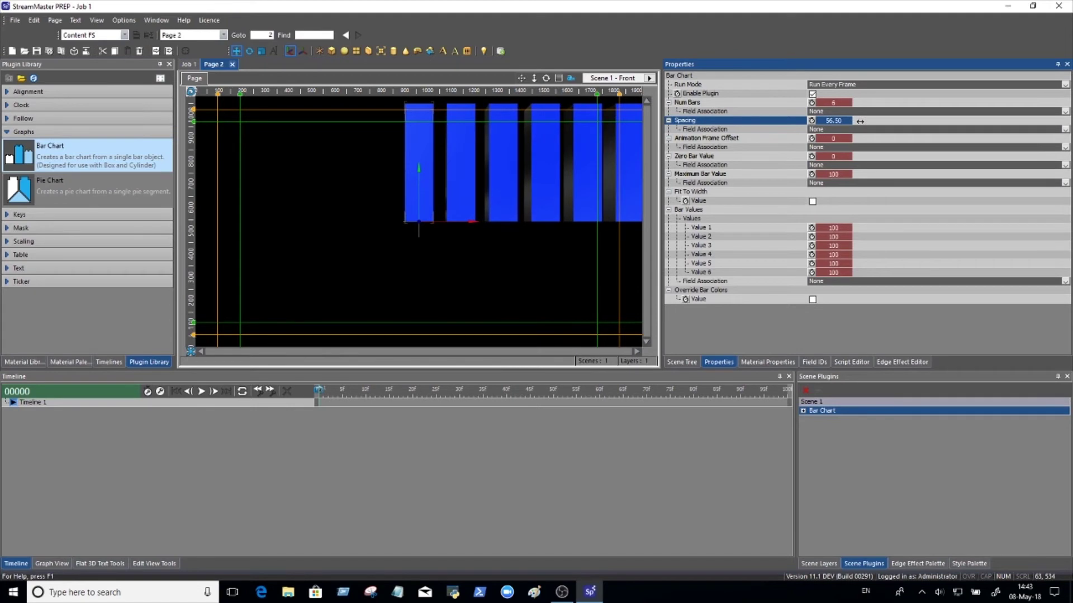
Reduce the X position of Group 1 so that all six bars fit inside the frame.
left_click(683, 362)
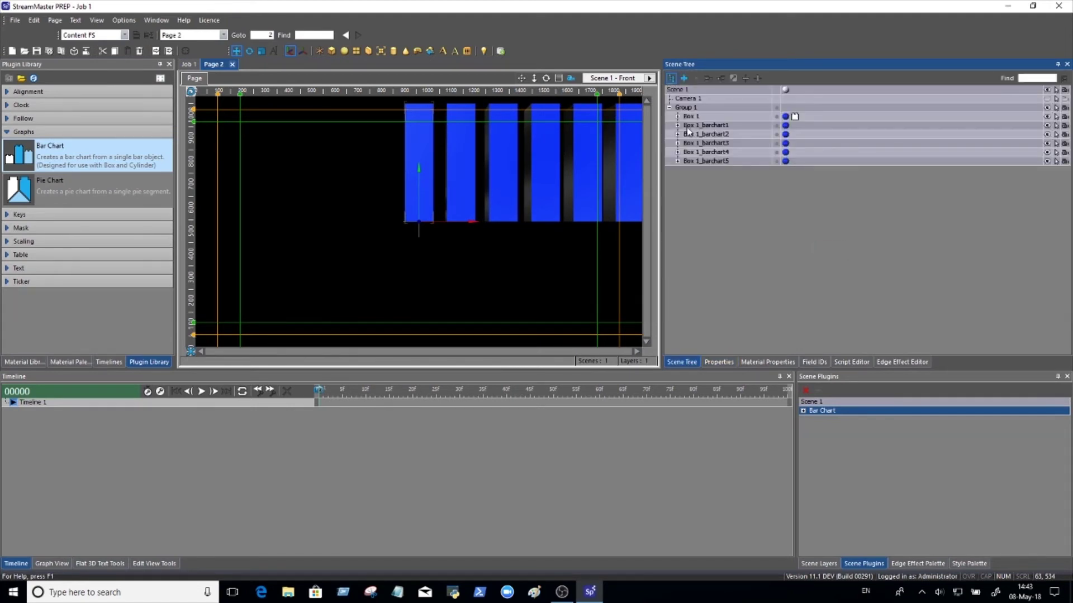
left_click(693, 109)
left_click(718, 362)
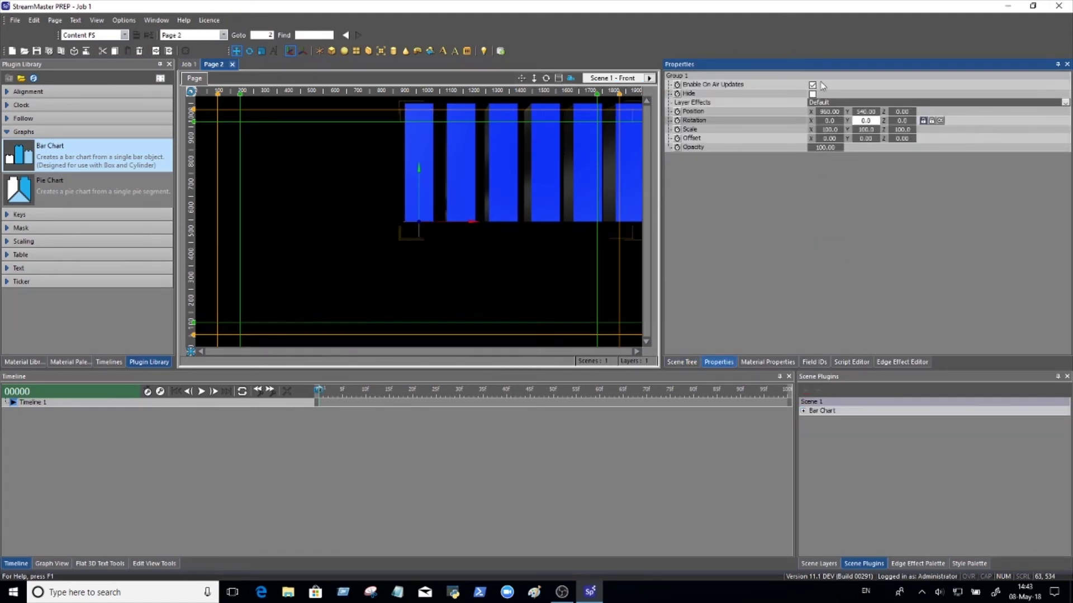
left_click_drag(834, 112, 582, 113)
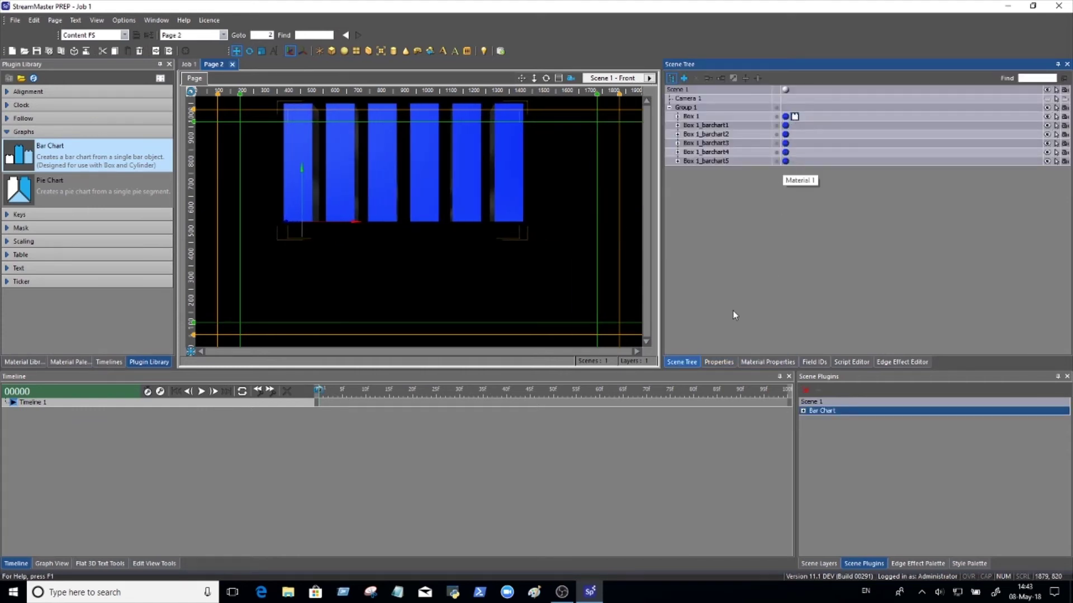
Enable Override Bar Colors for the Bar Chart plugin and bring its individual bar colour values into view.
left_click(719, 363)
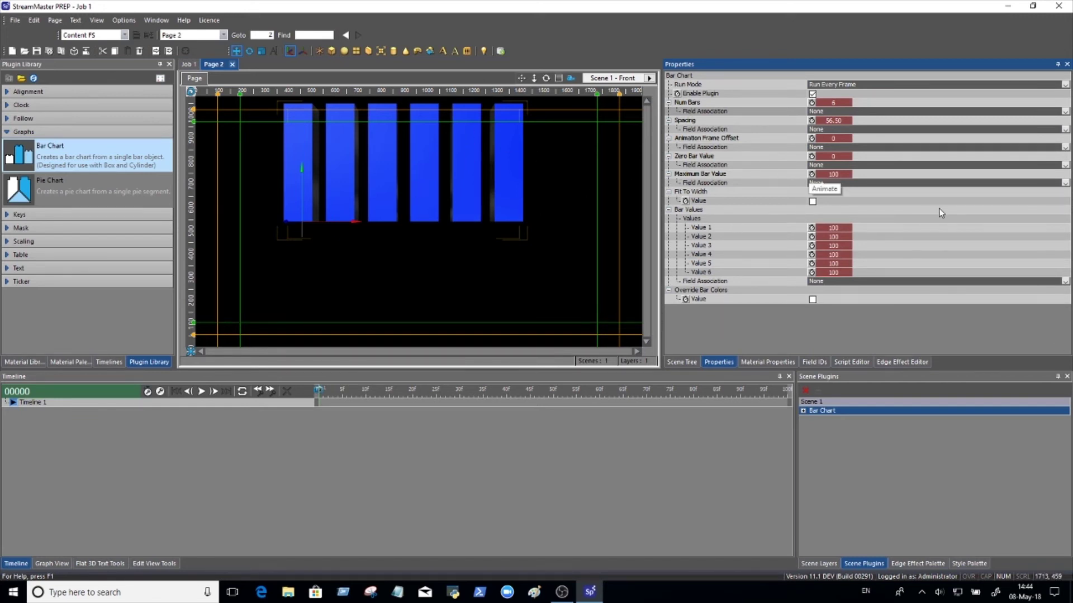
left_click(812, 300)
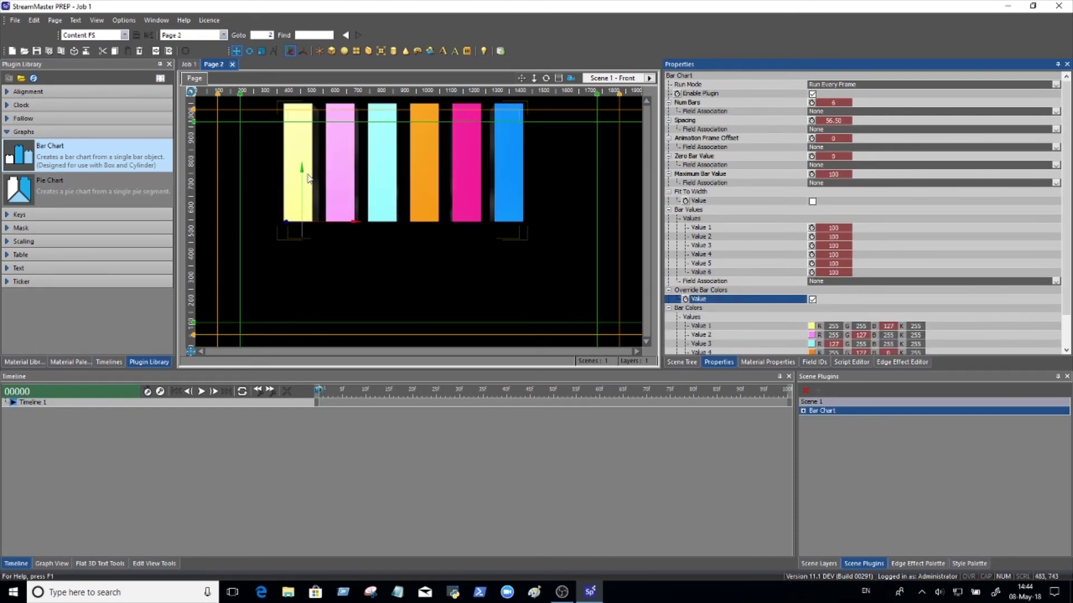
scroll(1066, 296, "down", 2)
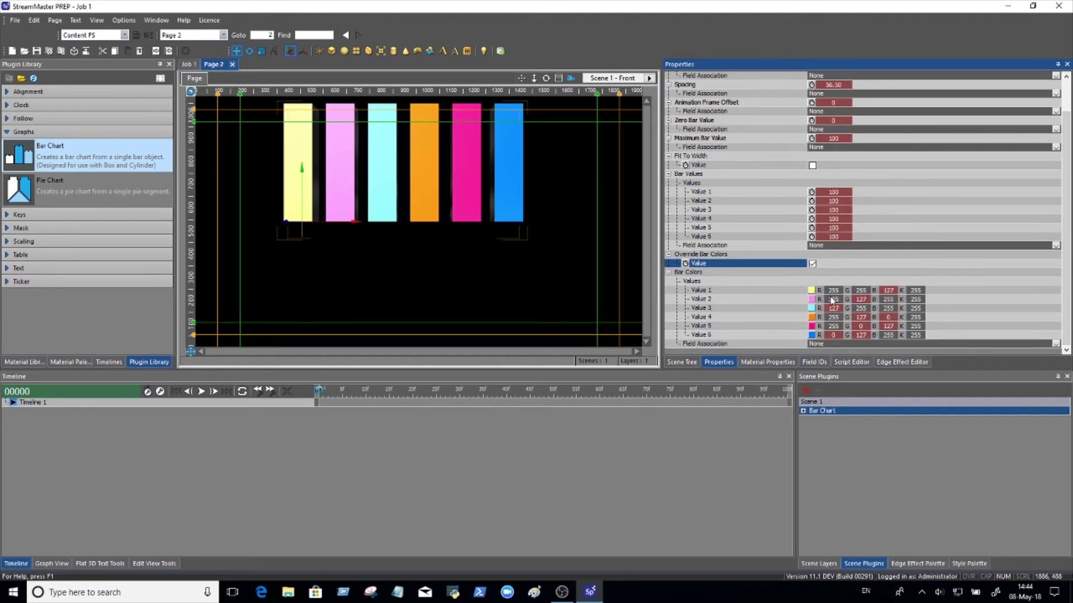
Set the first bar's colour to red (255, 0, 0) and the second bar's colour to green (0, 255, 0).
left_click_drag(867, 295, 574, 247)
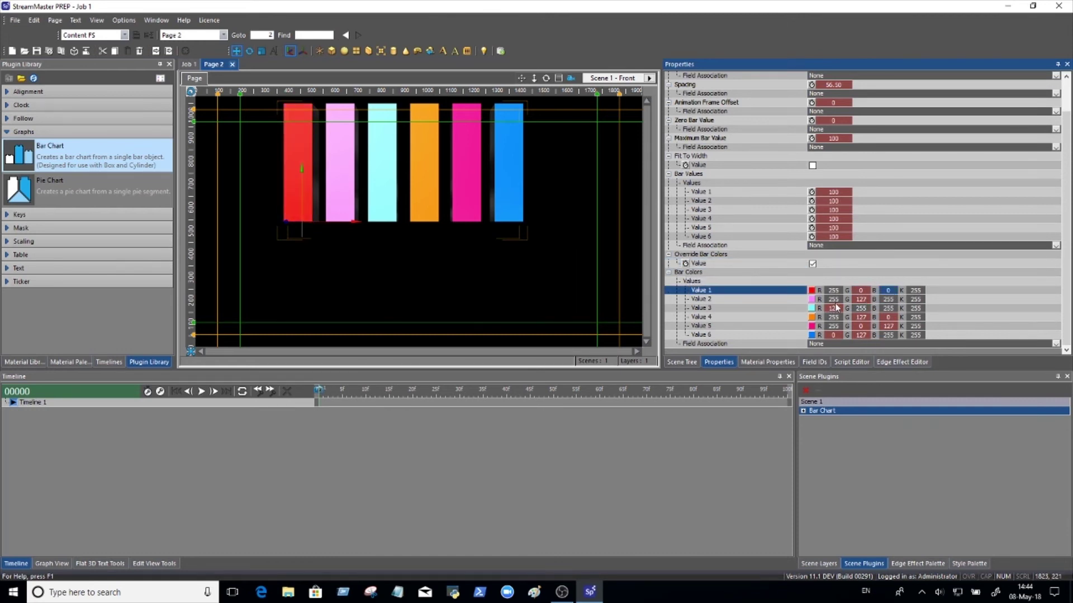
left_click_drag(837, 303, 782, 294)
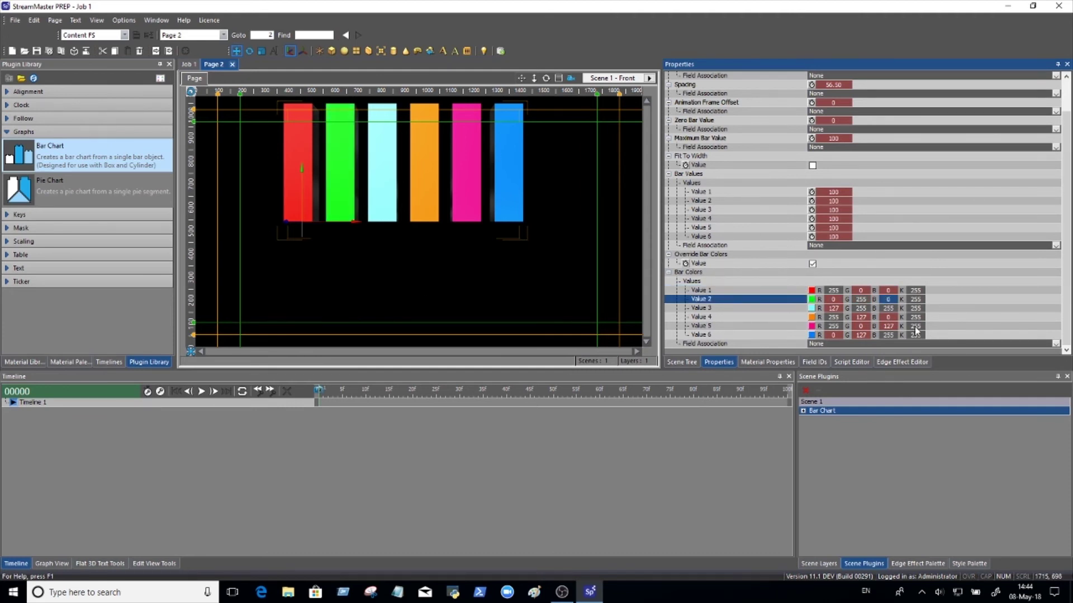
Set the field association of the Bar Chart plugin's bar values to Primary.
scroll(1039, 293, "up", 2)
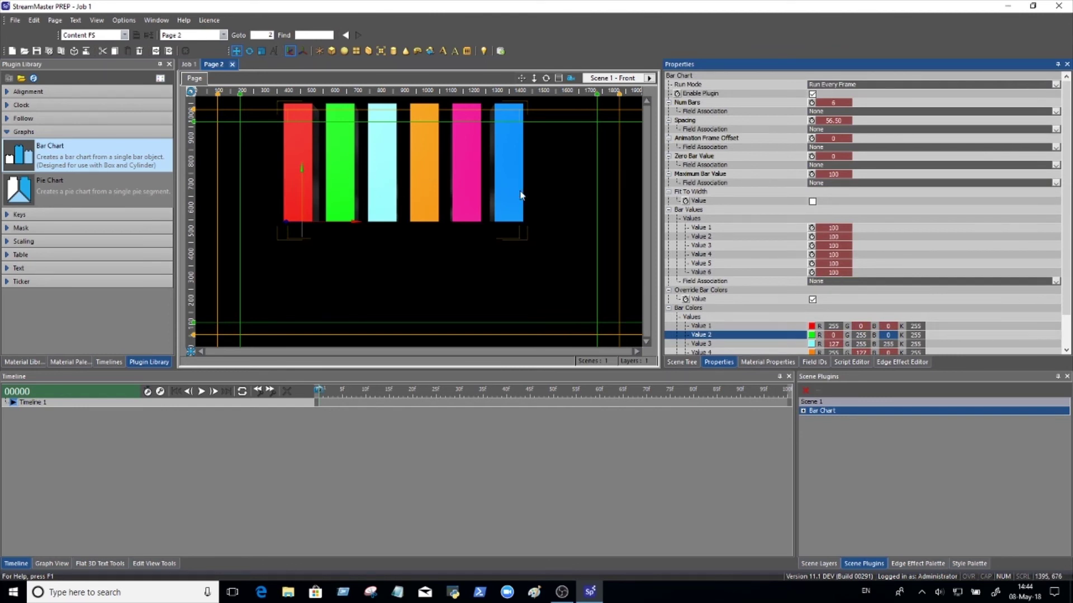
left_click(832, 283)
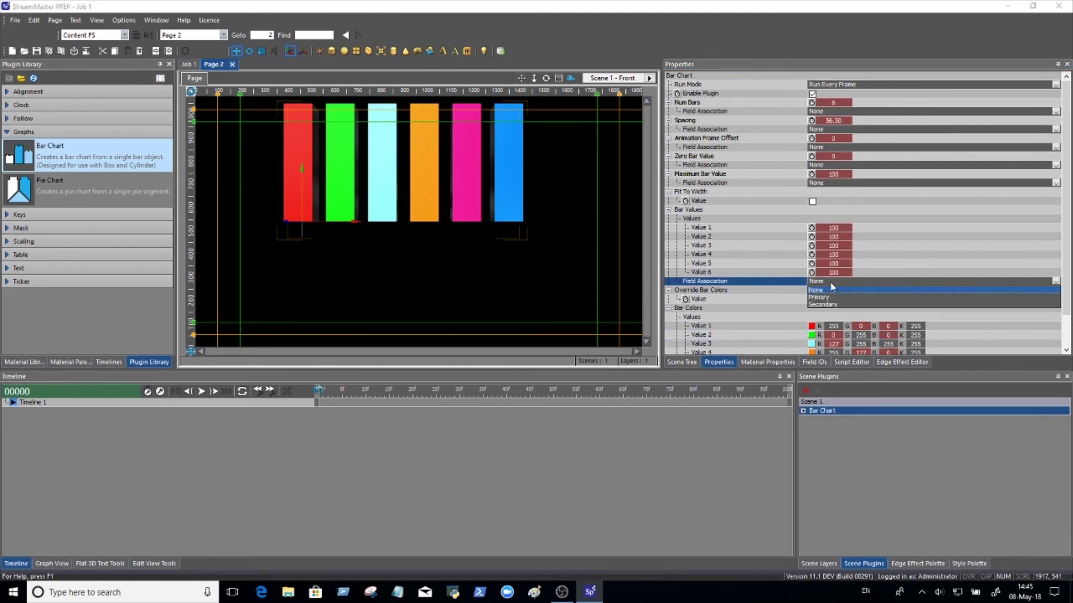
left_click(817, 300)
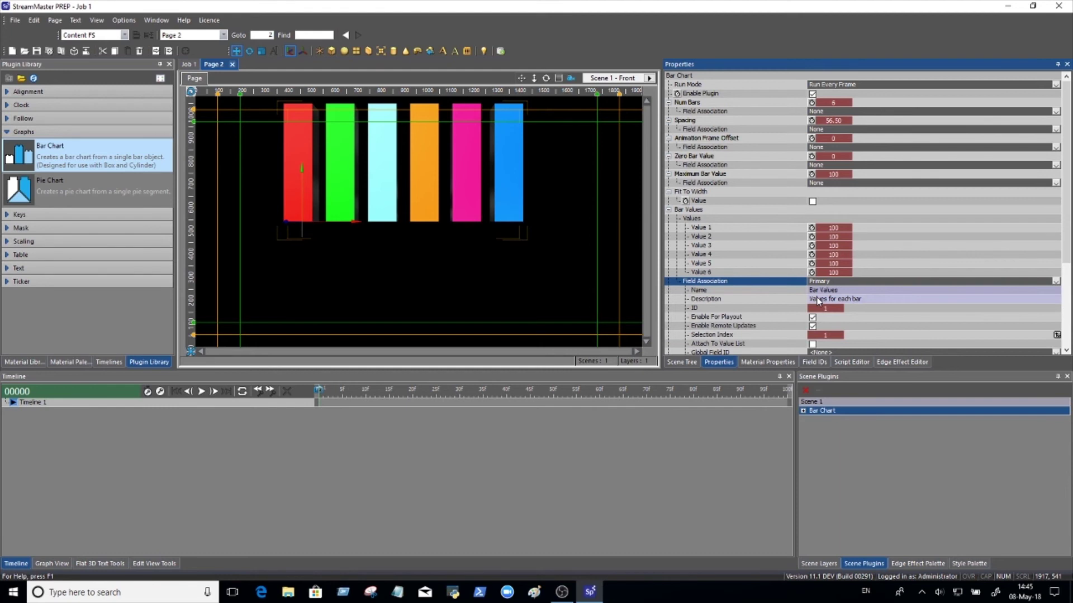
Edit the Bar Values field data so the fourth bar is 50 and the second bar is -50.
left_click(814, 362)
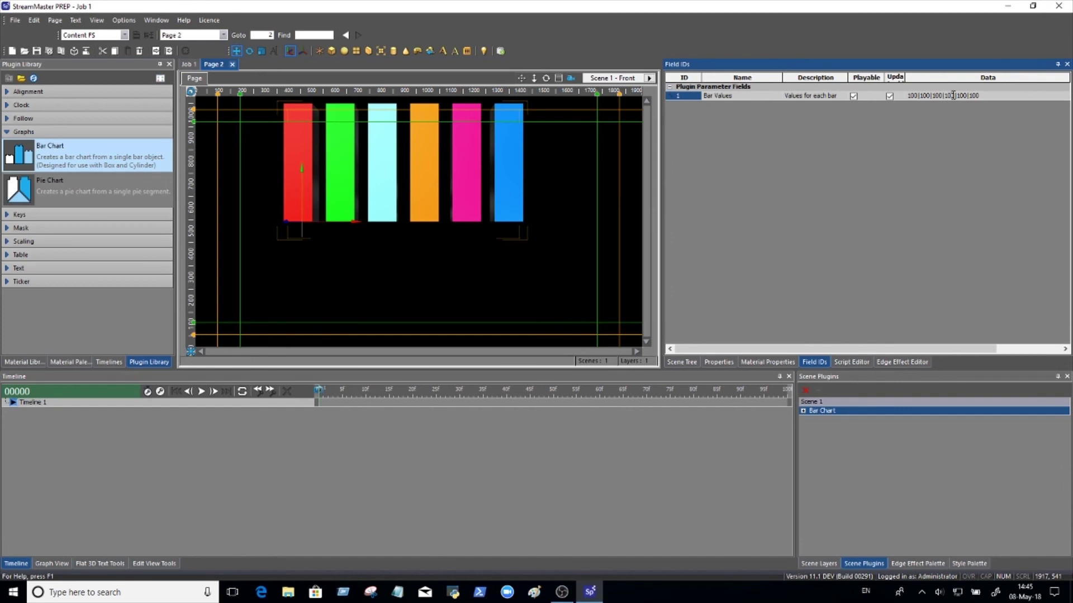
type("50")
left_click(738, 96)
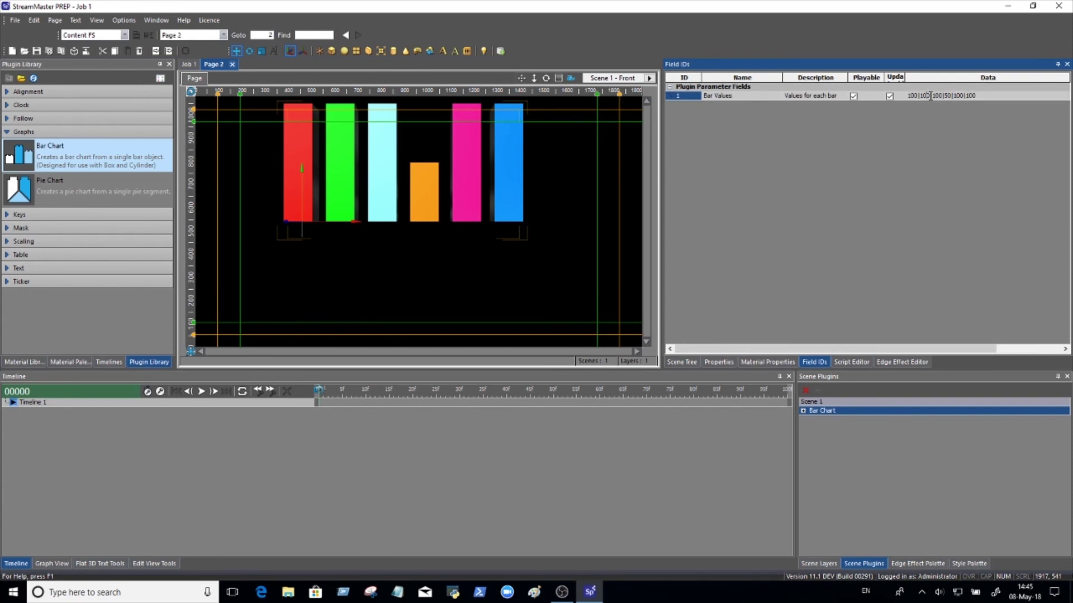
type("-50")
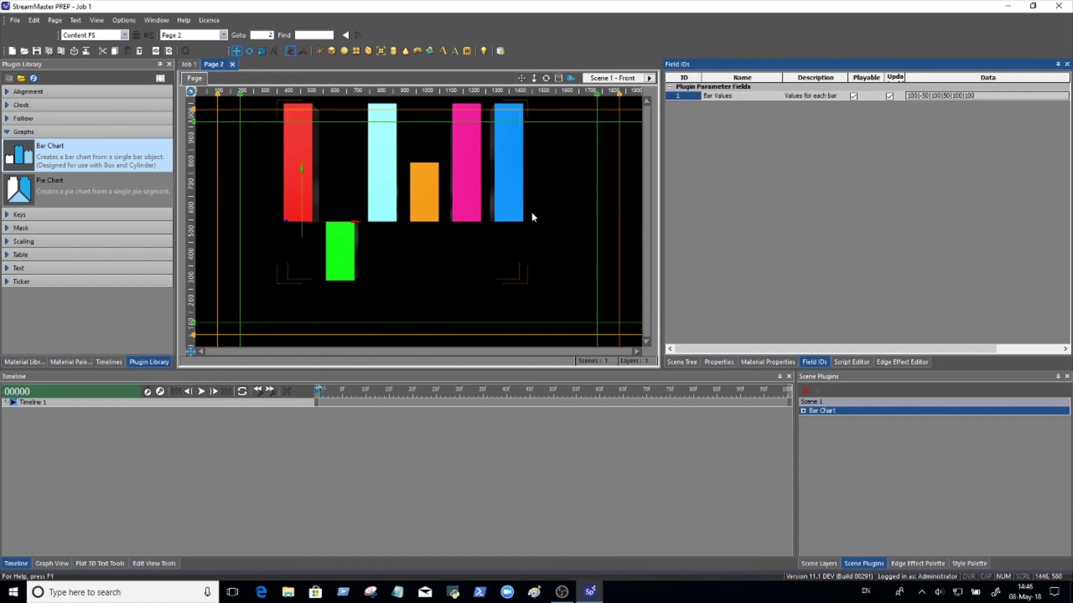
Rotate Group 1 to inspect the bar chart in 3D, and reset its rotation to the default.
left_click(682, 362)
left_click(683, 107)
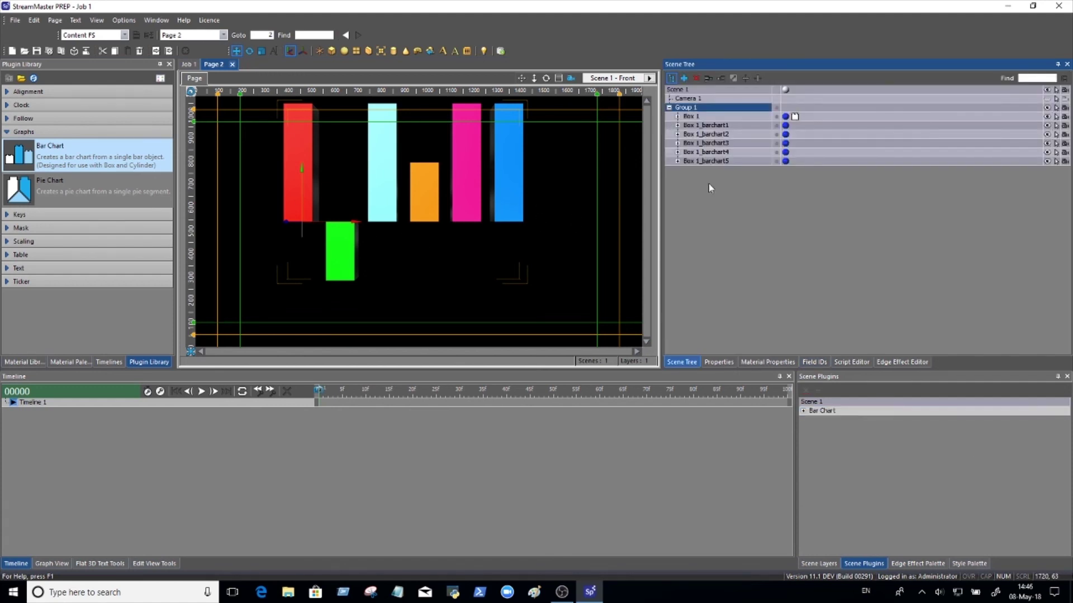
left_click(718, 362)
left_click_drag(862, 125, 836, 128)
right_click(835, 123)
left_click(875, 129)
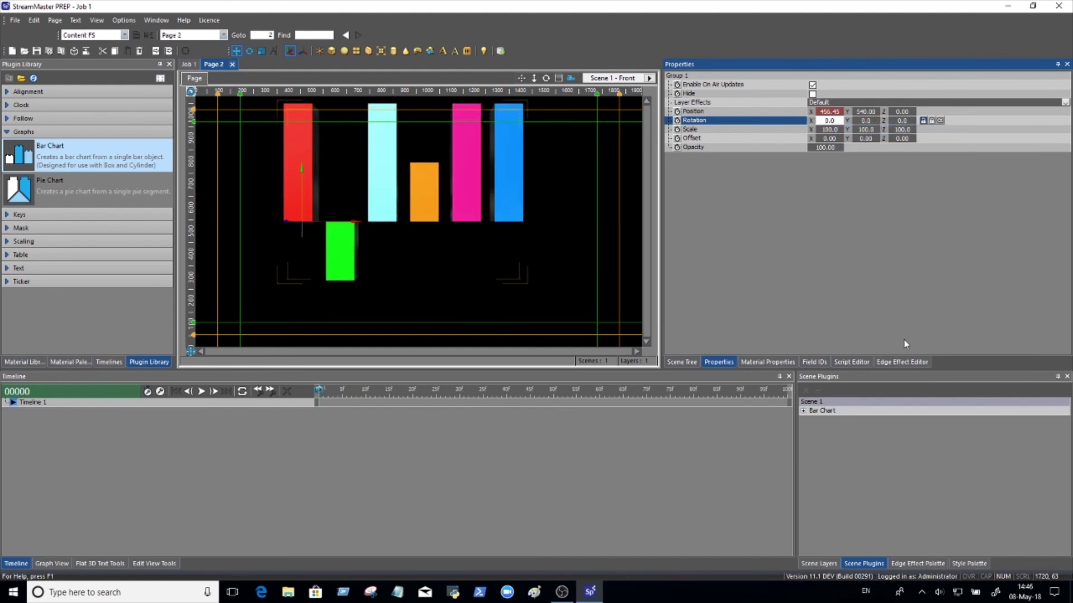
left_click(231, 66)
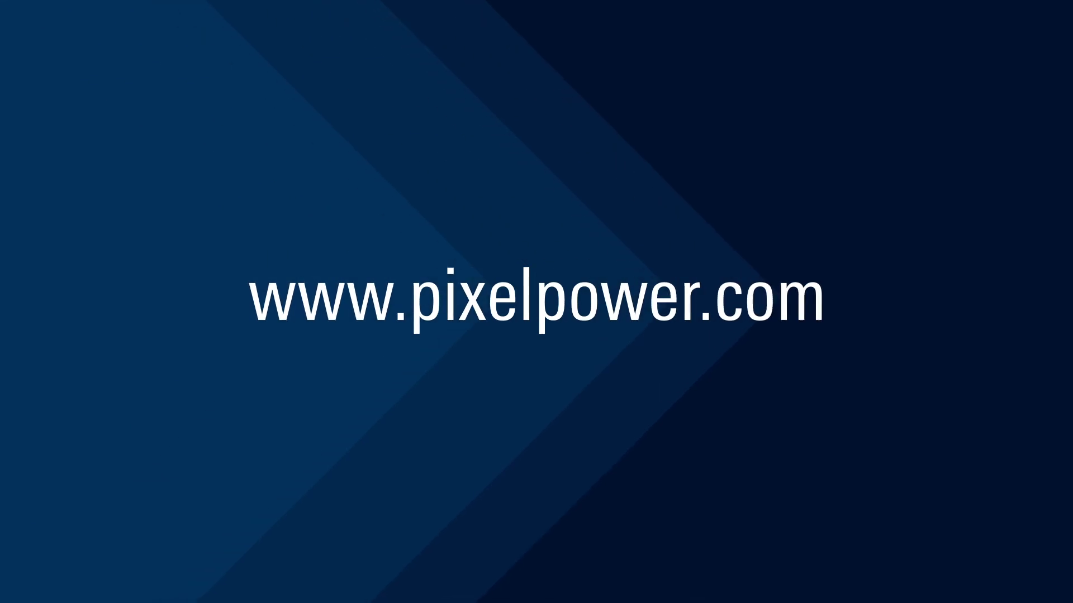